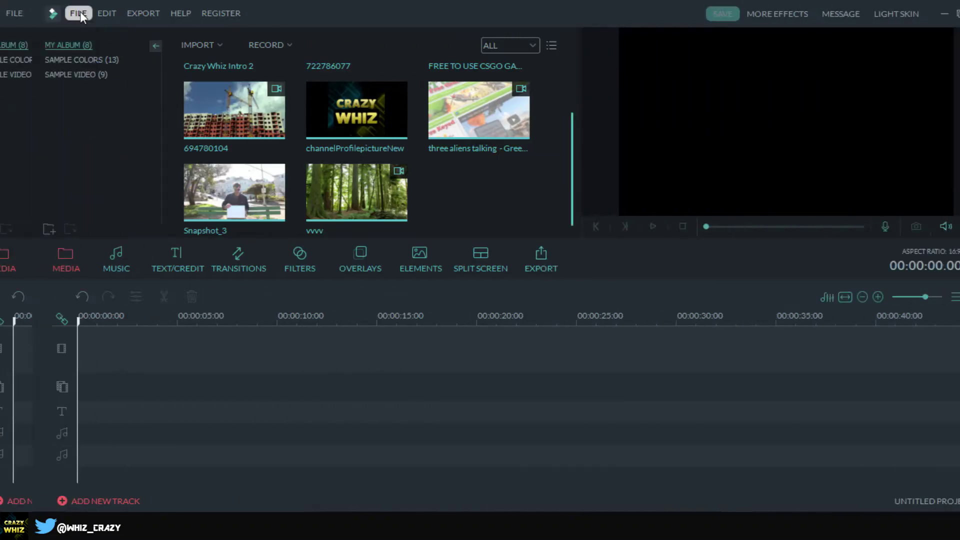
- Import the hologram face video 583335999 into the media library via File > Import Media Files
left_click(48, 13)
mouse_move(99, 133)
left_click(235, 134)
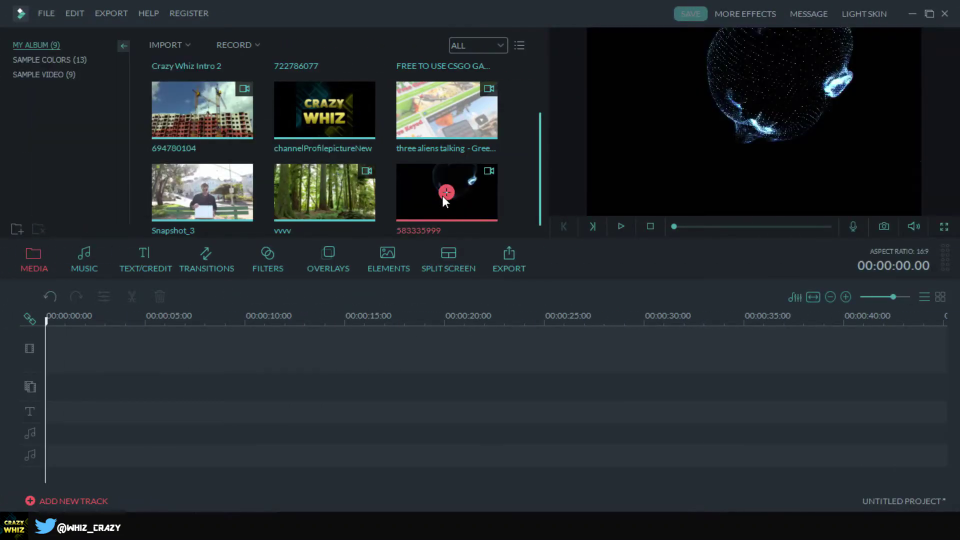
- Add the 583335999 clip to the timeline, zoom out to see all of it, and play it
left_click(445, 194)
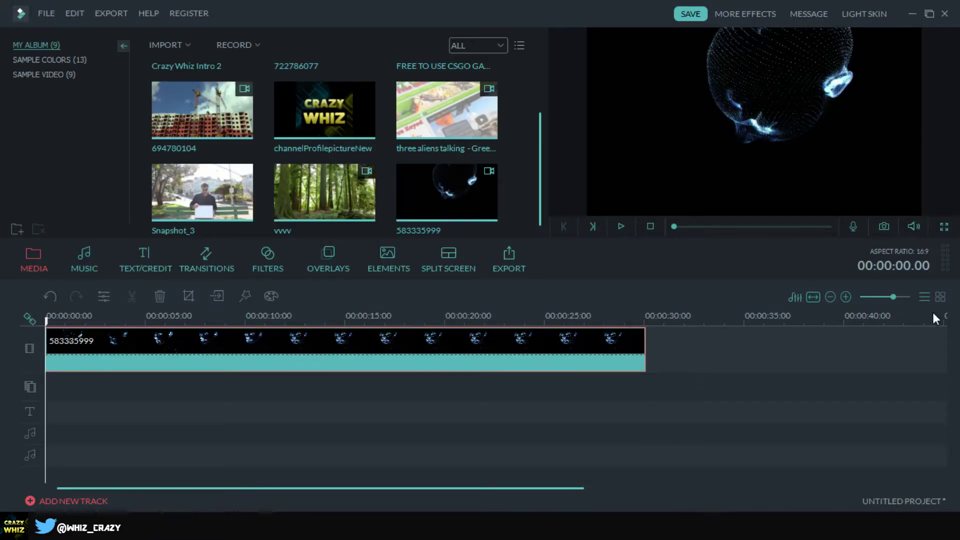
mouse_move(890, 295)
left_mouse_down()
mouse_move(880, 297)
mouse_move(892, 302)
left_mouse_up()
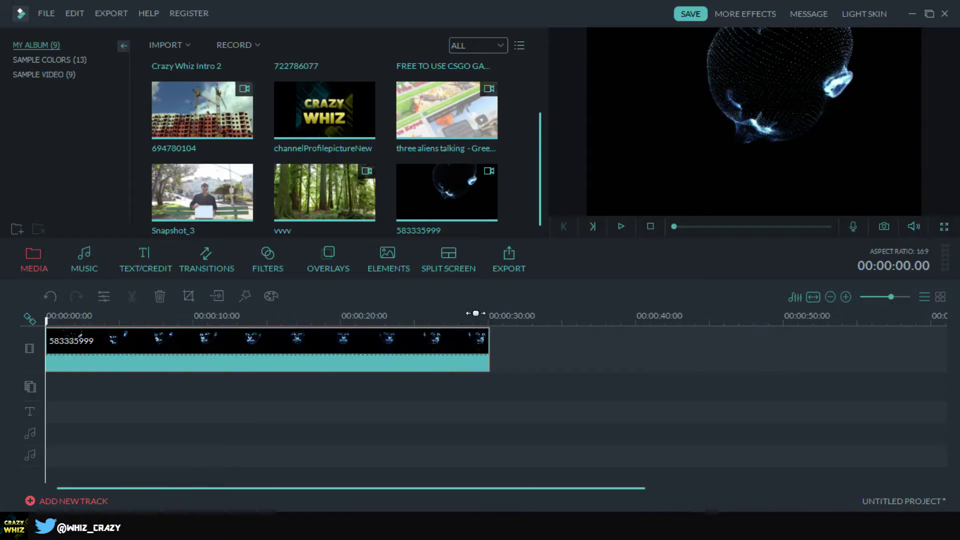
key("space")
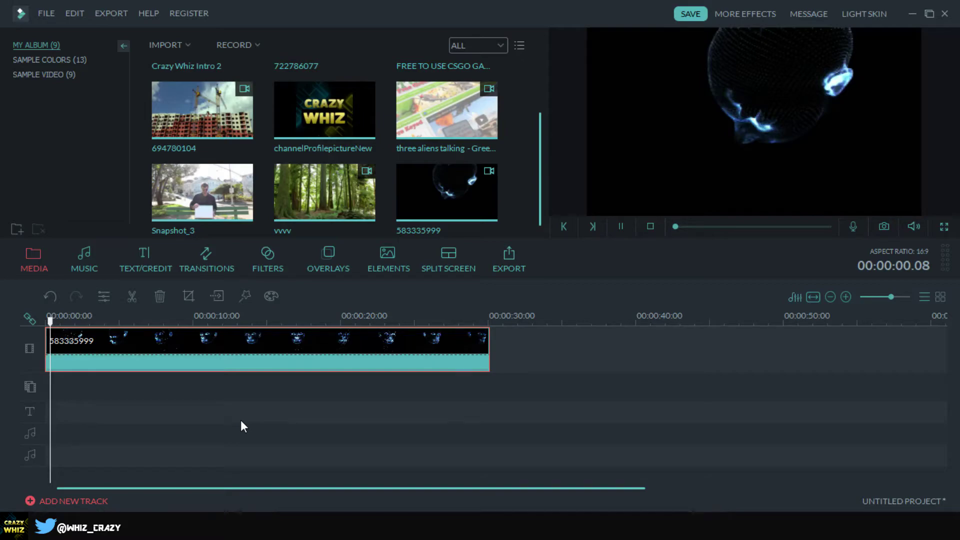
- Split the clip at 00:00:02.15 and 00:00:03.07, then select the short middle piece
left_click(191, 319)
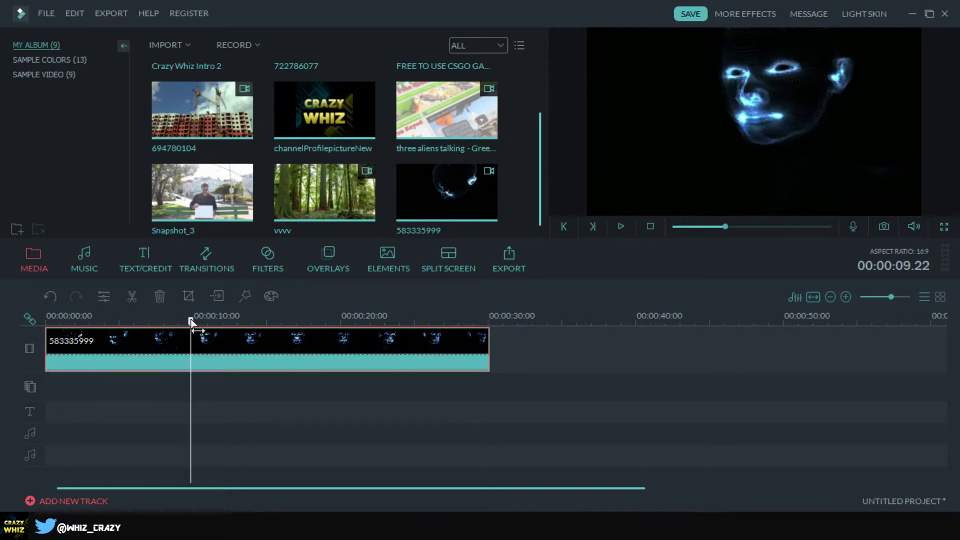
left_click_drag(189, 322, 85, 318)
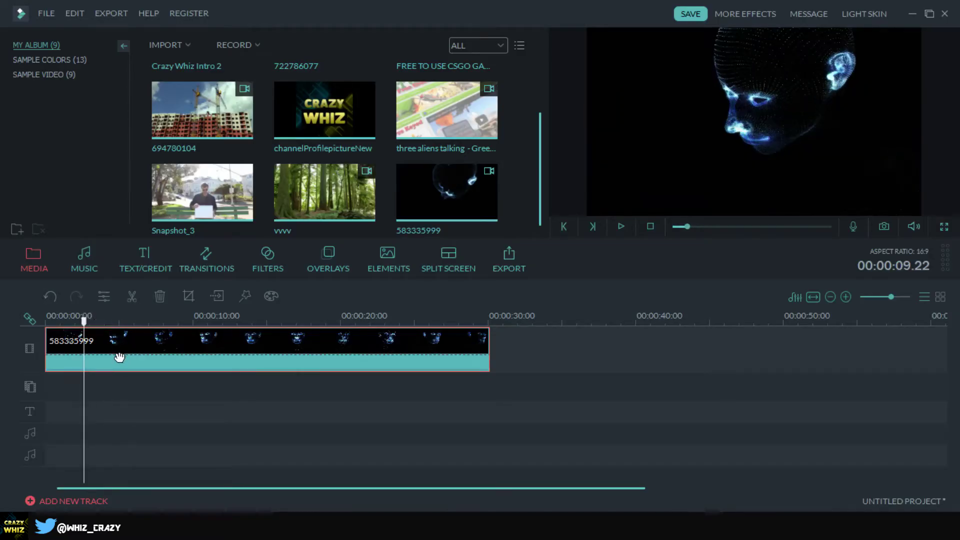
left_click(130, 296)
left_click_drag(84, 327, 94, 336)
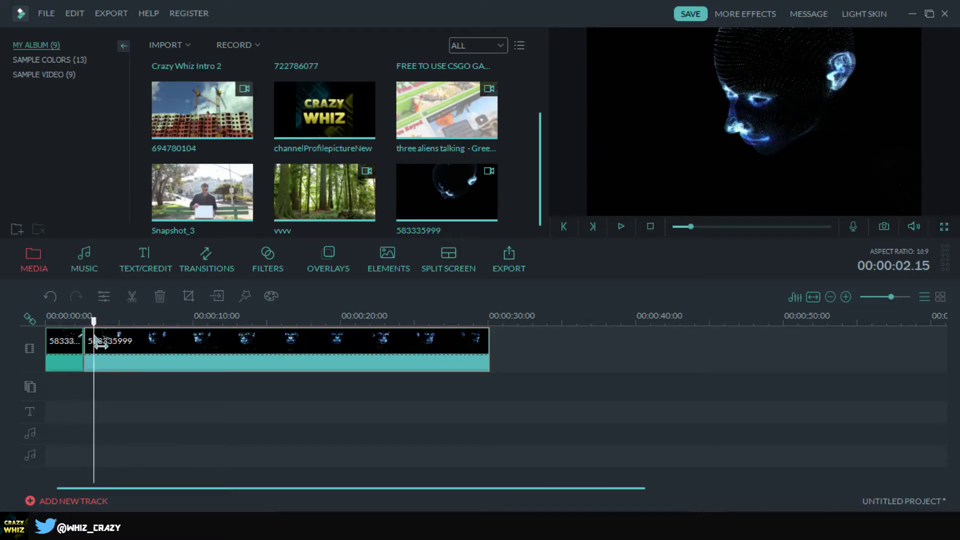
left_click(134, 300)
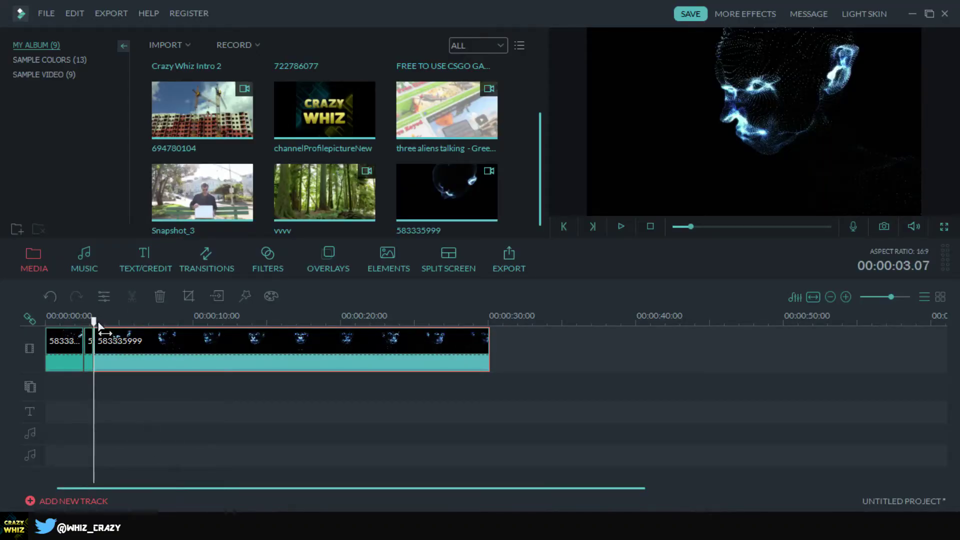
left_click_drag(98, 324, 90, 322)
left_click(86, 341)
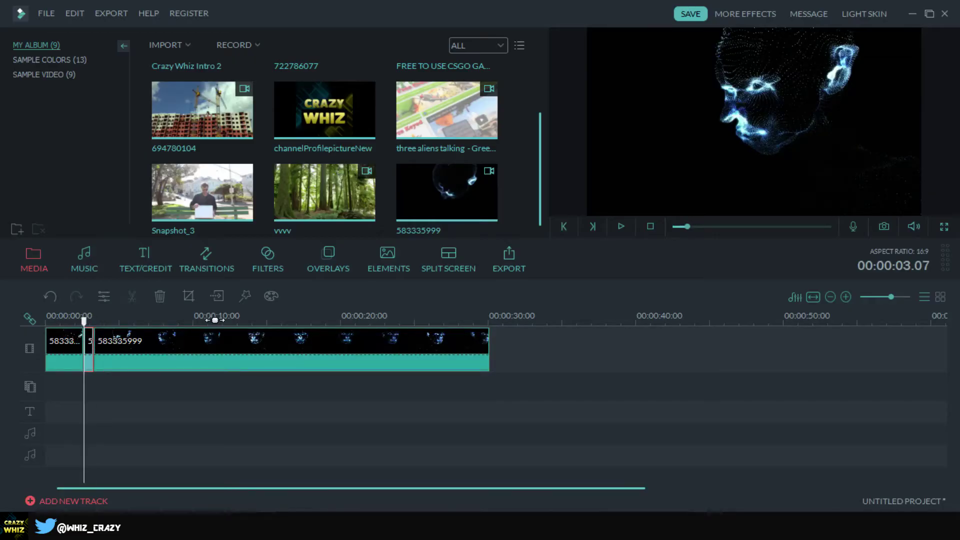
- Preview TV Static overlays 1 through 5 and apply TV Static 4 at 00:00:02.15
left_click(334, 265)
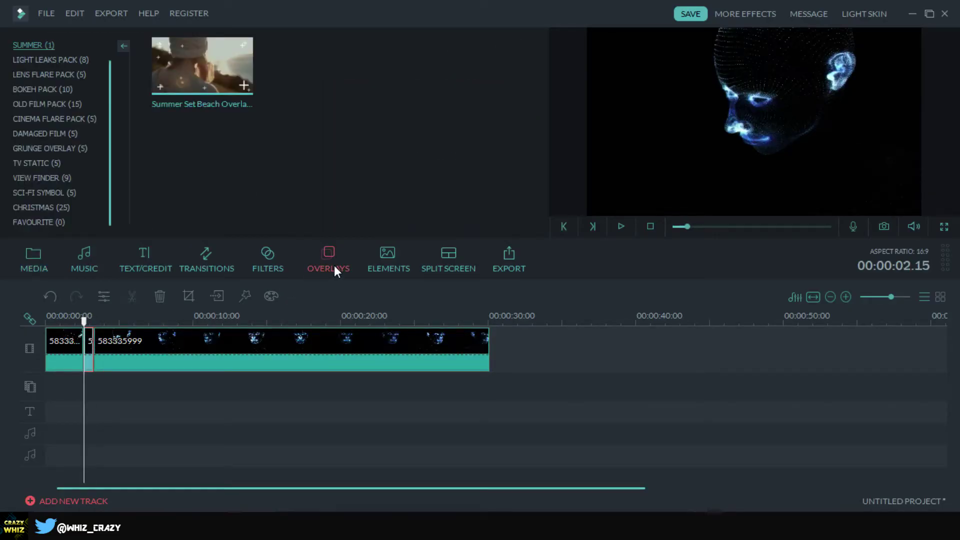
left_click(37, 163)
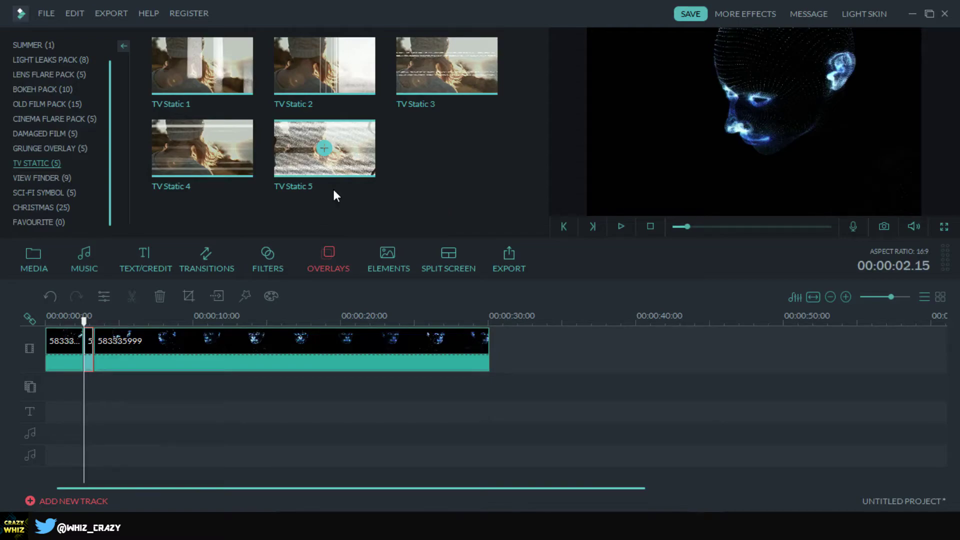
left_click(223, 72)
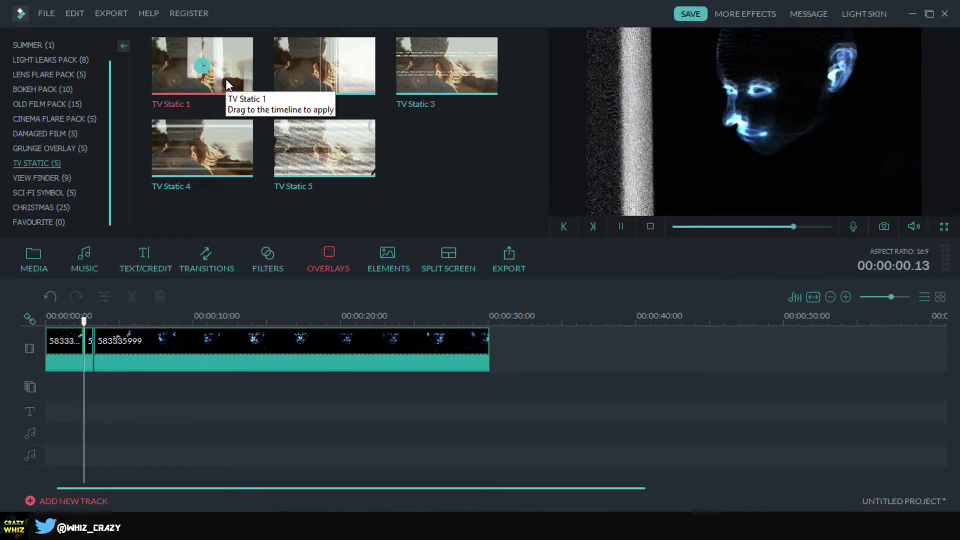
left_click(341, 87)
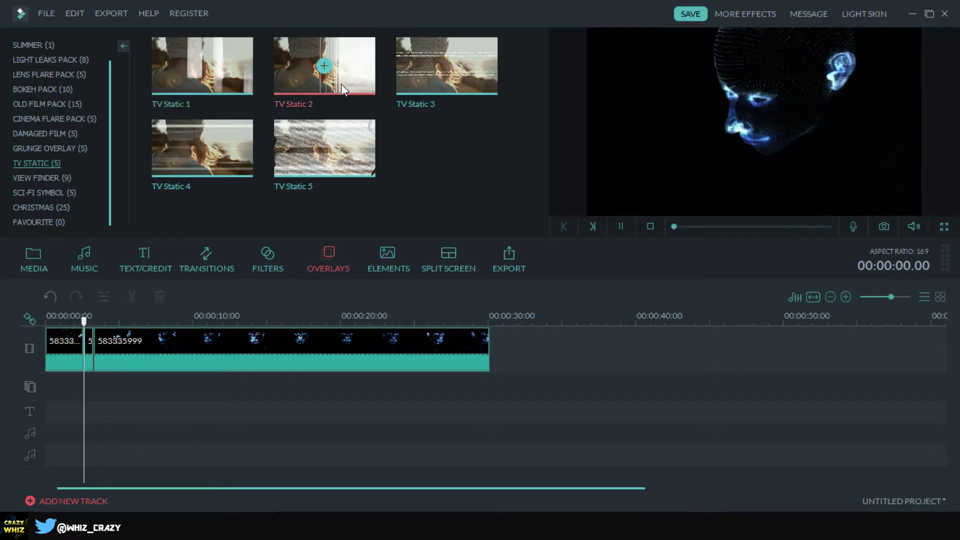
left_click(484, 84)
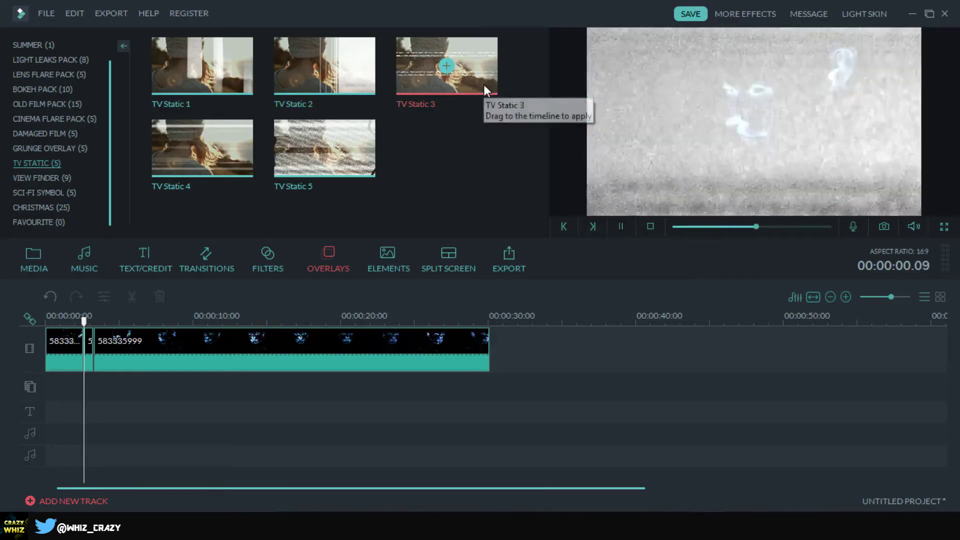
left_click(248, 171)
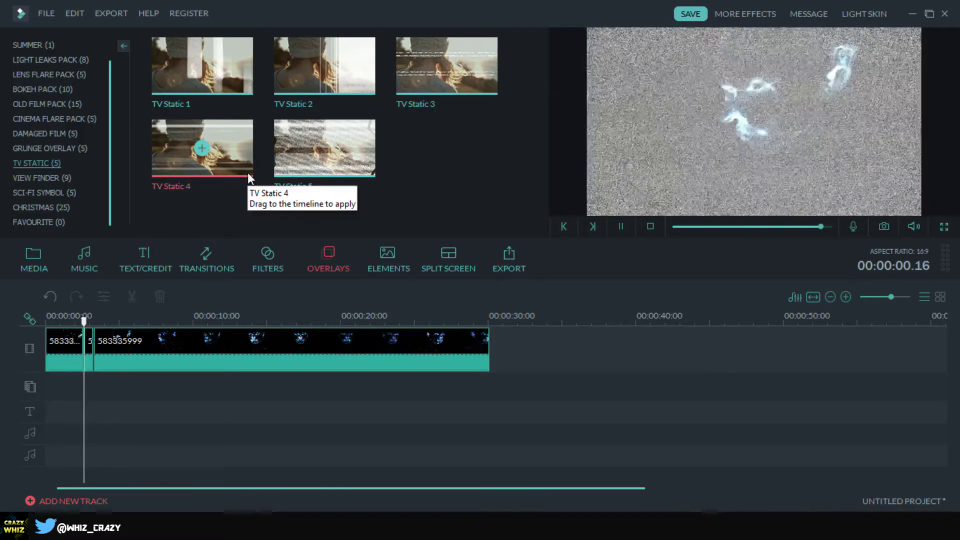
left_click(337, 170)
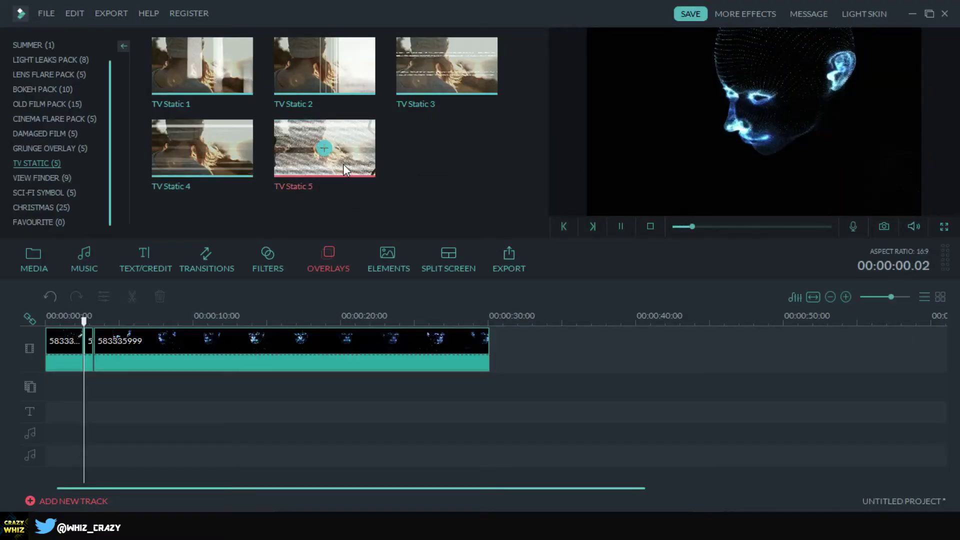
left_click(242, 164)
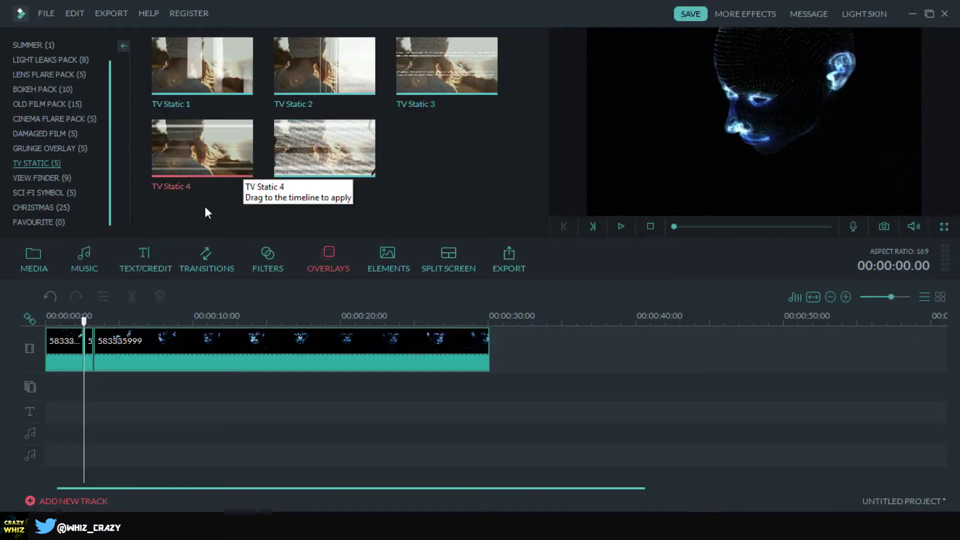
- Trim the first TV Static 4 overlay down to a brief glitch
mouse_move(203, 154)
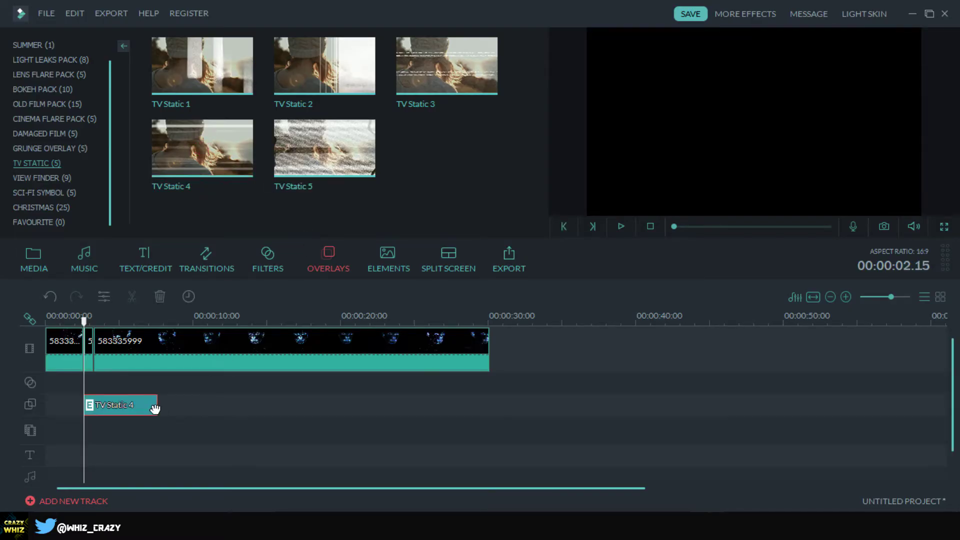
left_click_drag(155, 405, 89, 392)
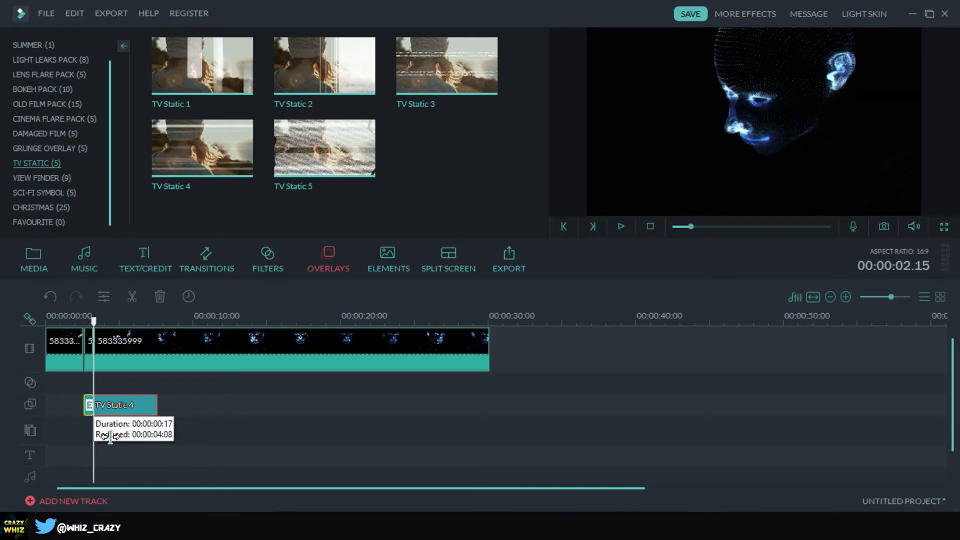
left_click_drag(94, 321, 109, 332)
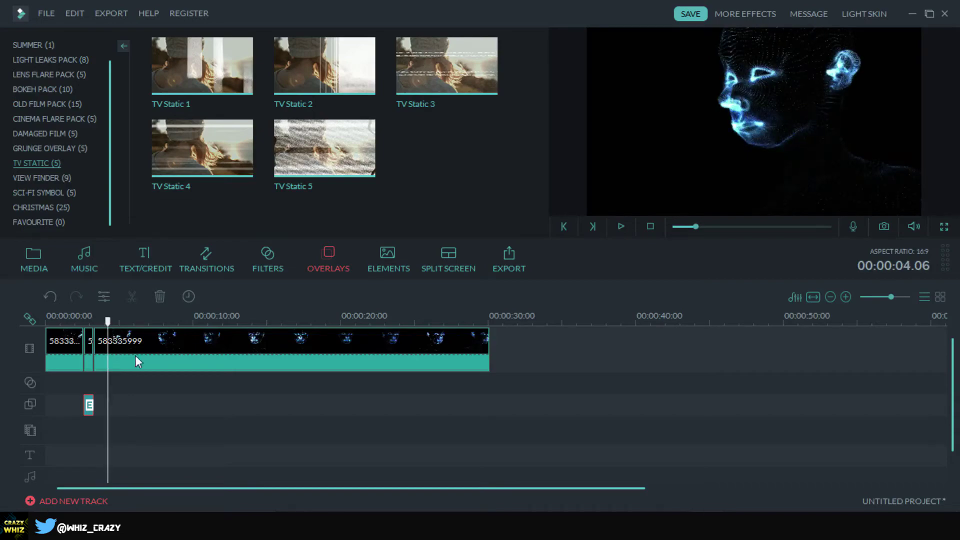
- Cut the face clip again and place a second brief TV Static 4 overlay near 00:00:04
left_click(122, 352)
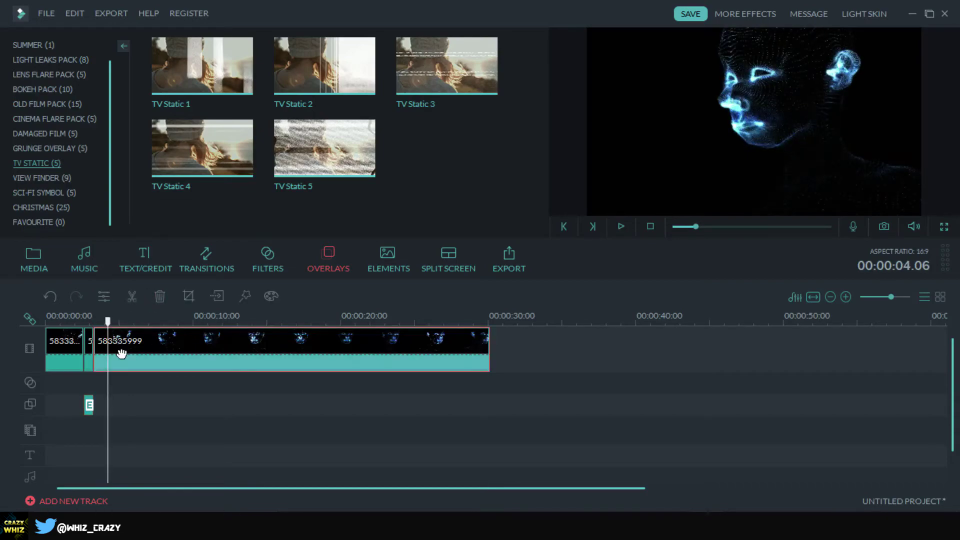
left_click(132, 296)
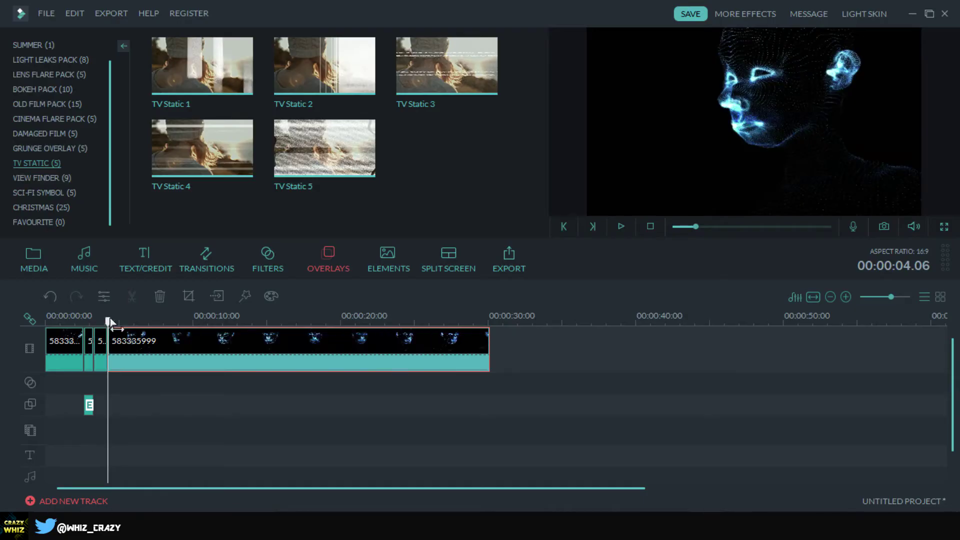
left_click(133, 295)
left_click(112, 346)
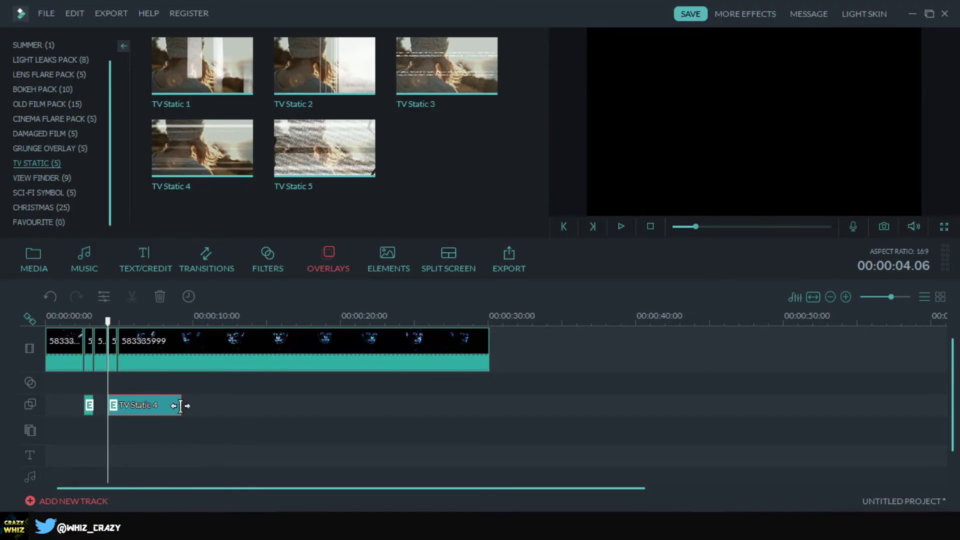
left_click_drag(180, 404, 117, 398)
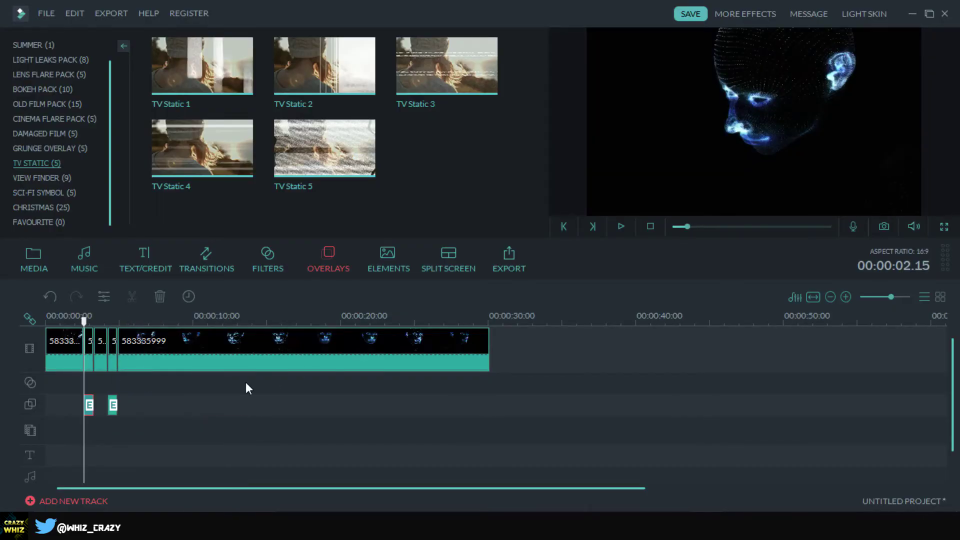
- Set the first TV Static 4 overlay's alpha to 90 and lower the second overlay's alpha to 96
double_click(91, 408)
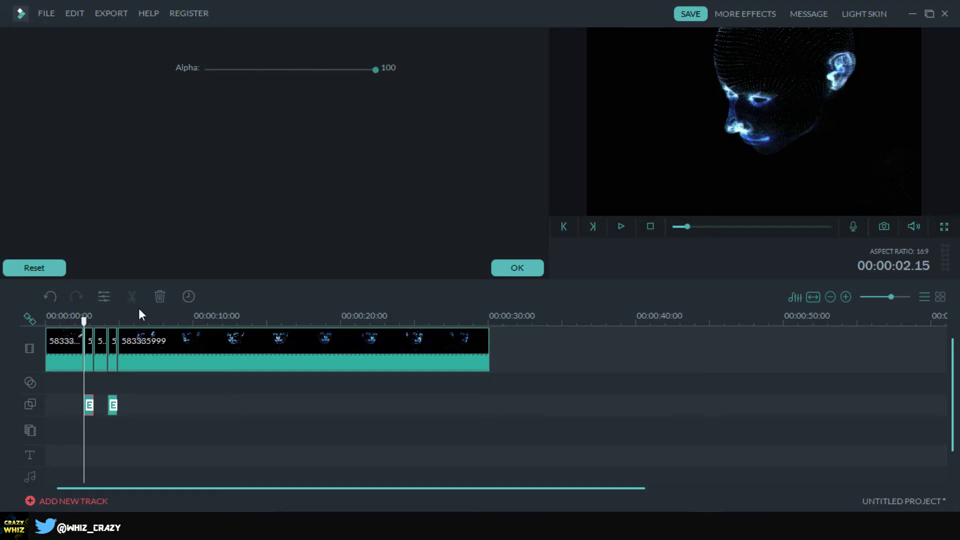
left_click_drag(84, 321, 92, 322)
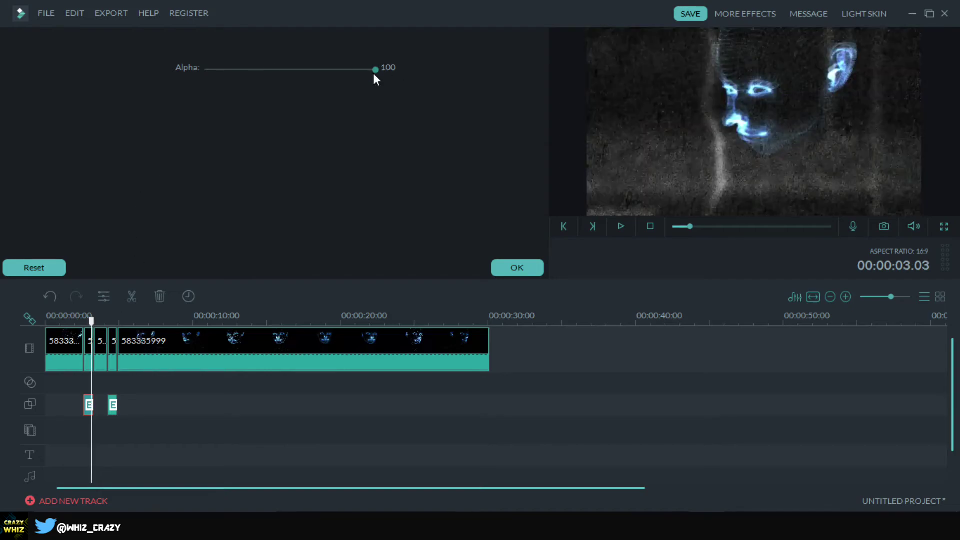
left_click_drag(374, 74, 358, 119)
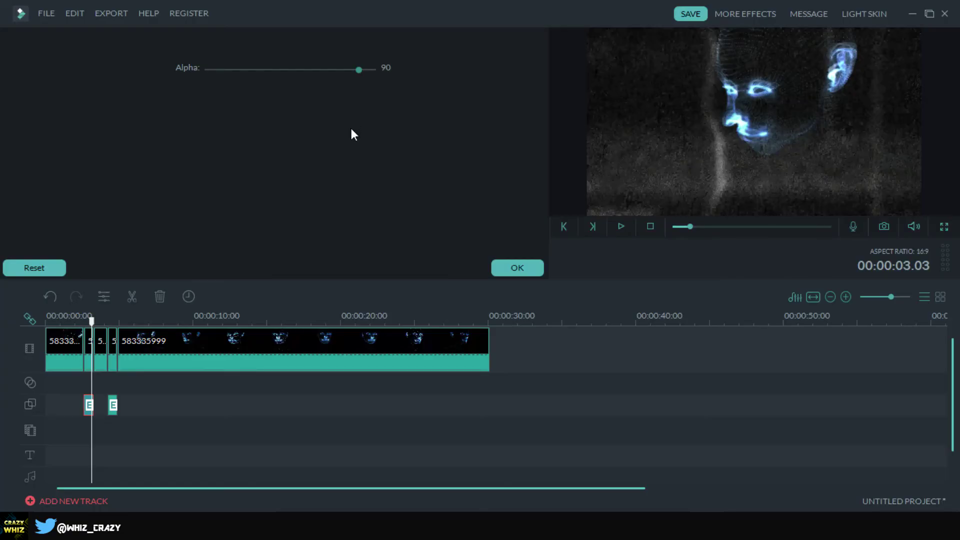
left_click(500, 272)
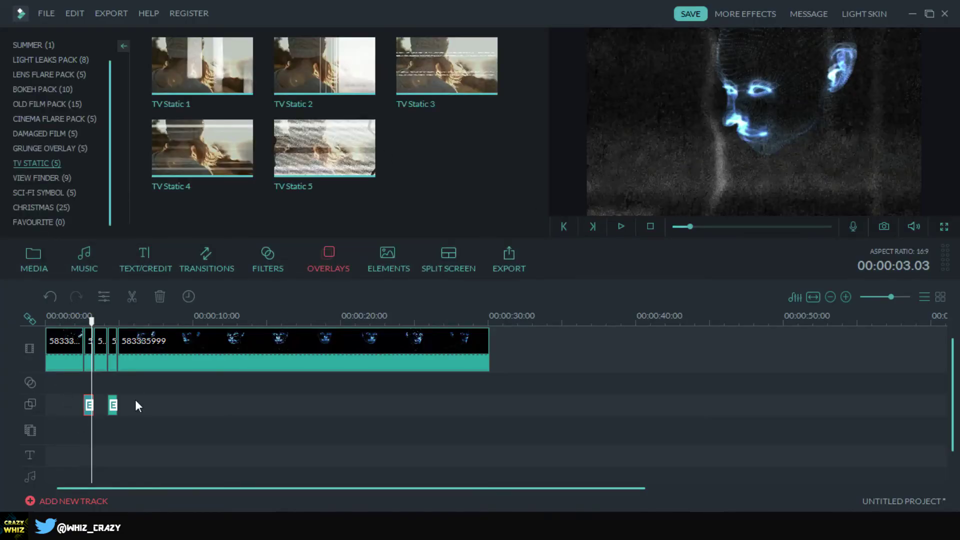
double_click(114, 406)
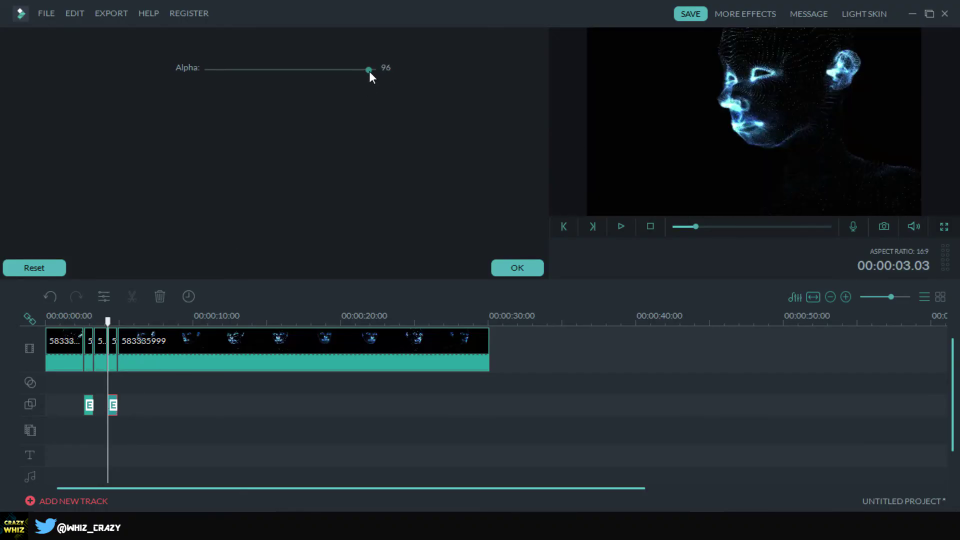
left_click_drag(369, 70, 359, 70)
- Confirm the second overlay's alpha, then apply SimpleElegent from the clip start to 00:00:05.17
left_click(517, 268)
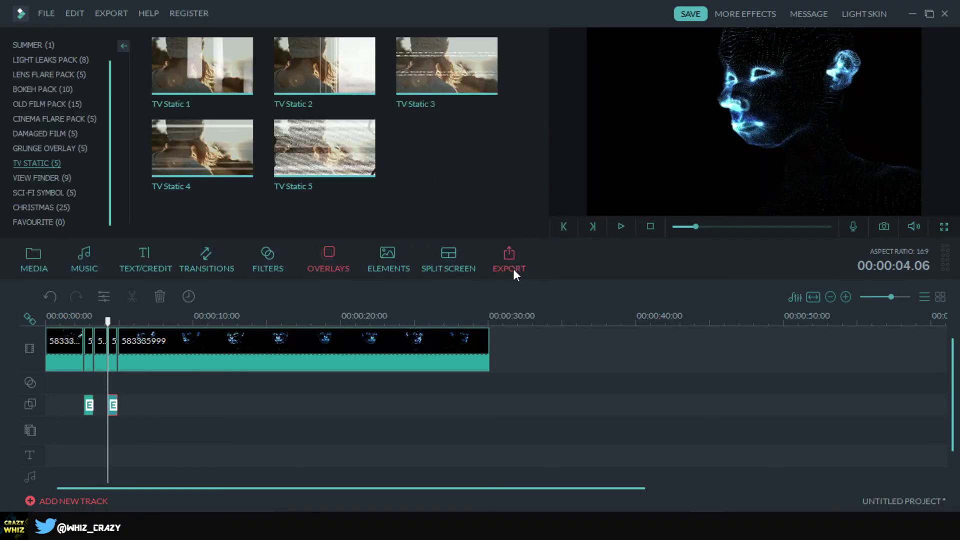
left_click_drag(109, 321, 40, 340)
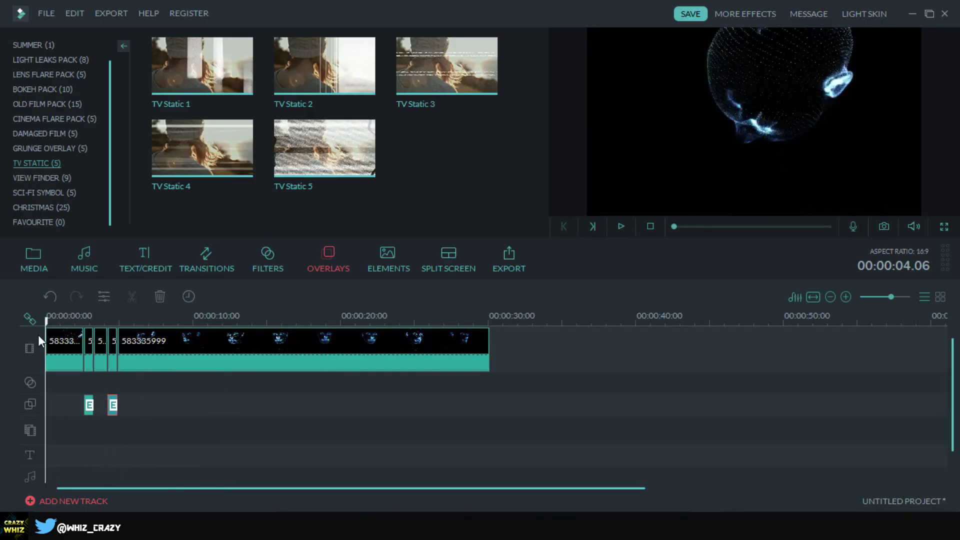
left_click(269, 265)
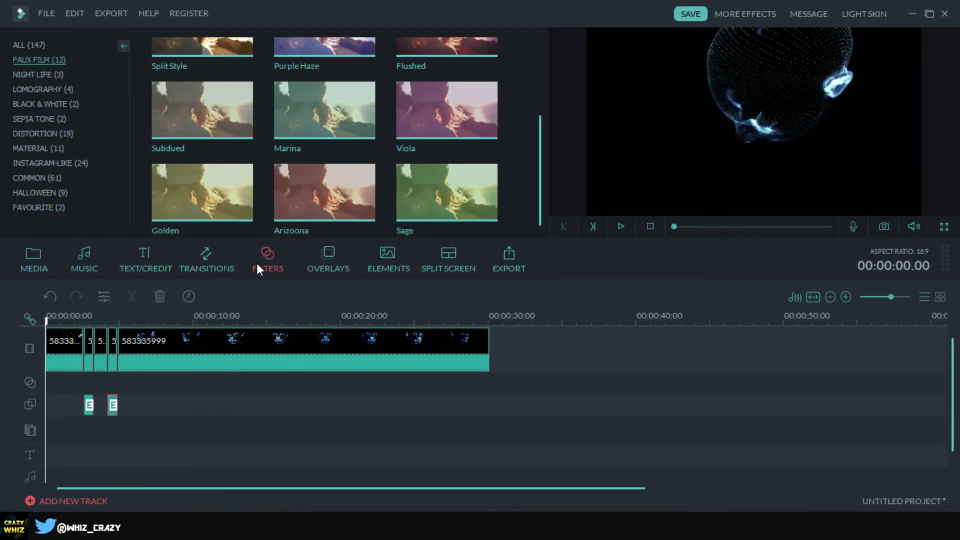
scroll(269, 187, "up", 5)
left_click(235, 166)
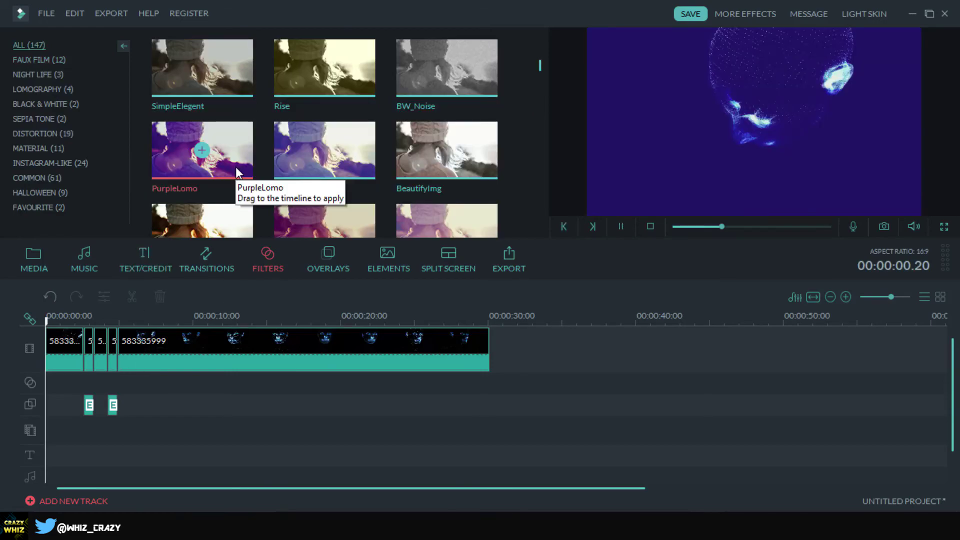
left_click(205, 75)
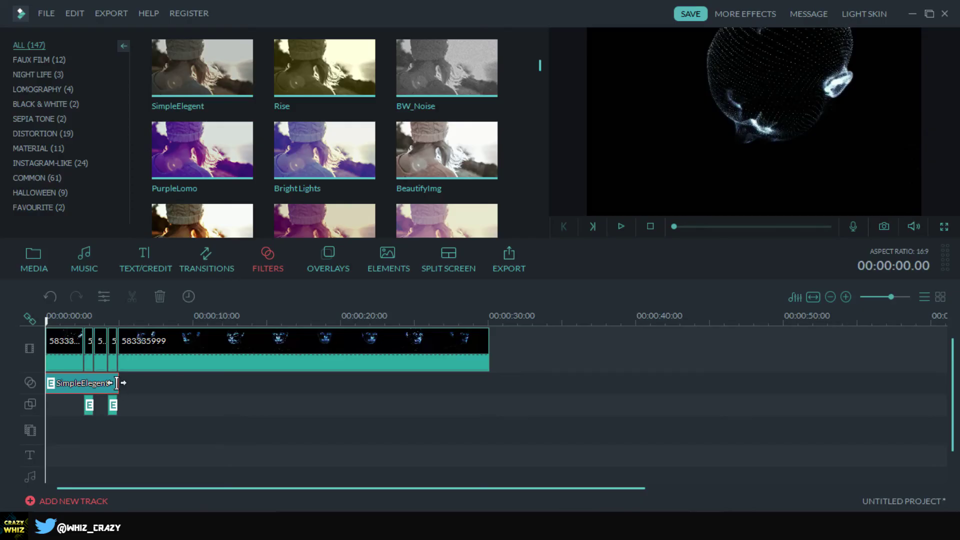
left_click_drag(117, 383, 129, 384)
left_click(45, 326)
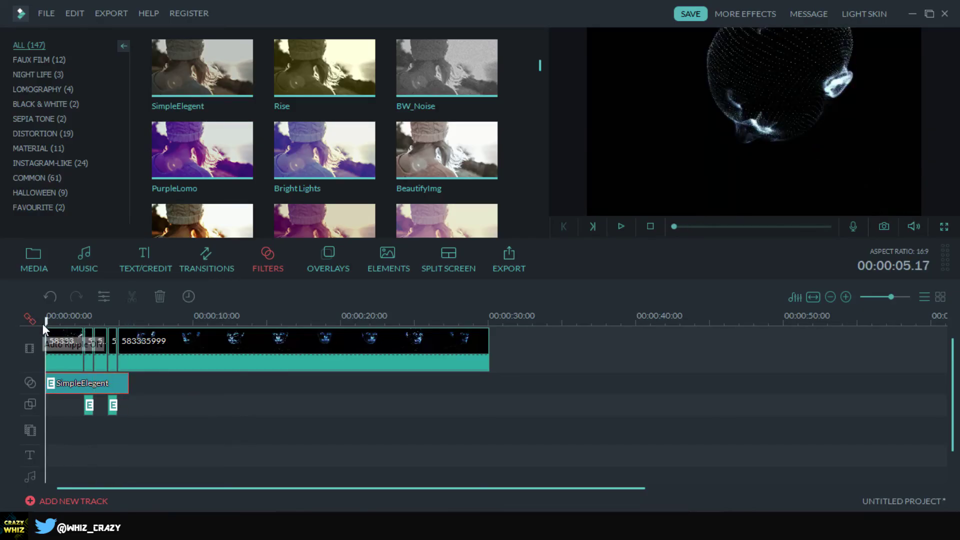